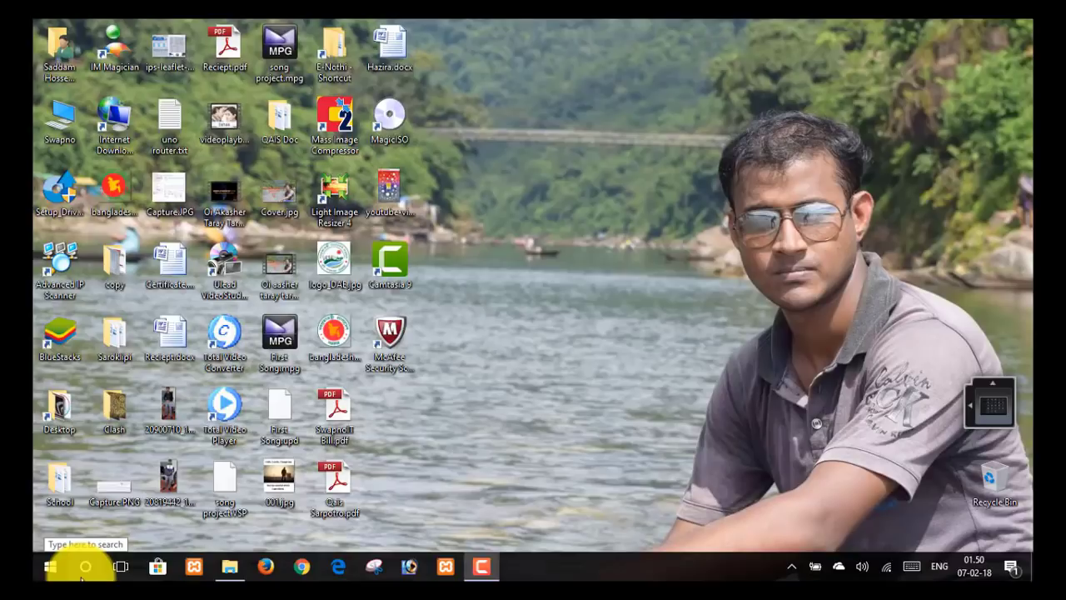
Search the computer for "iso" and launch the ISO to USB desktop app
left_click(85, 566)
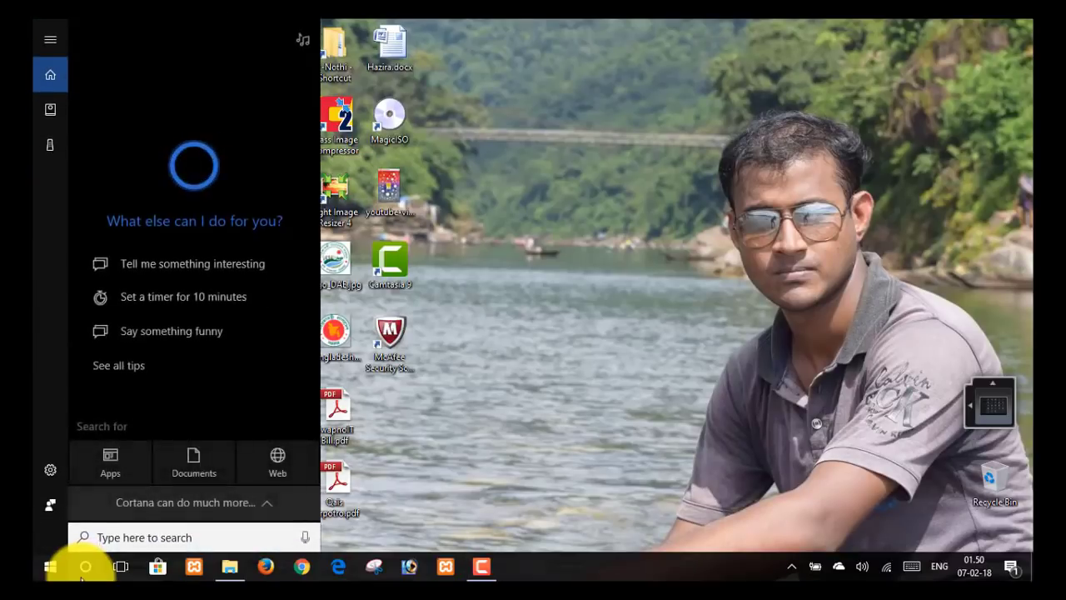
type("iso")
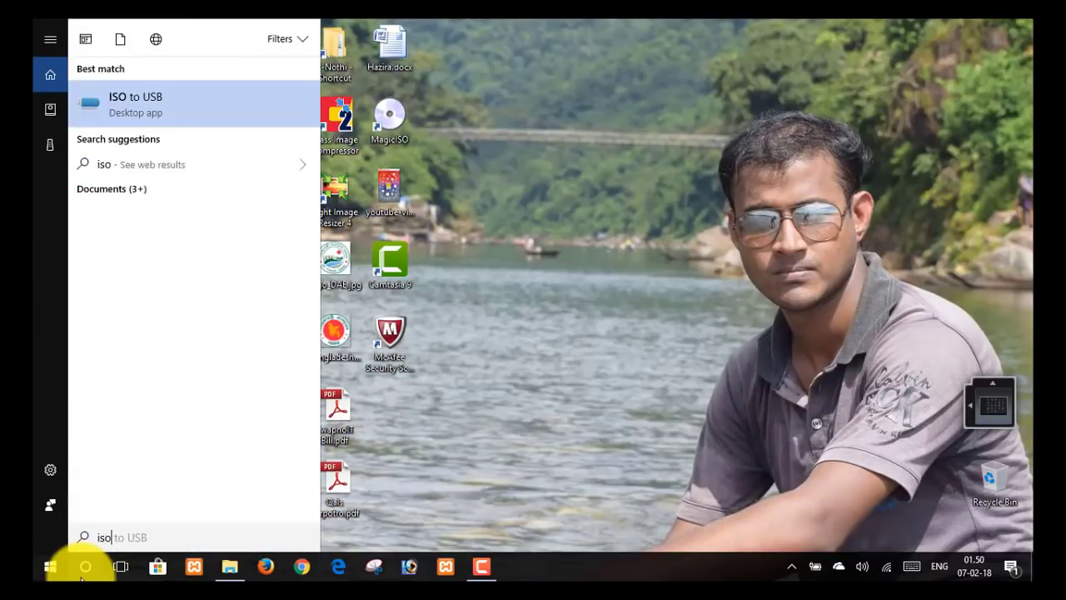
left_click(166, 110)
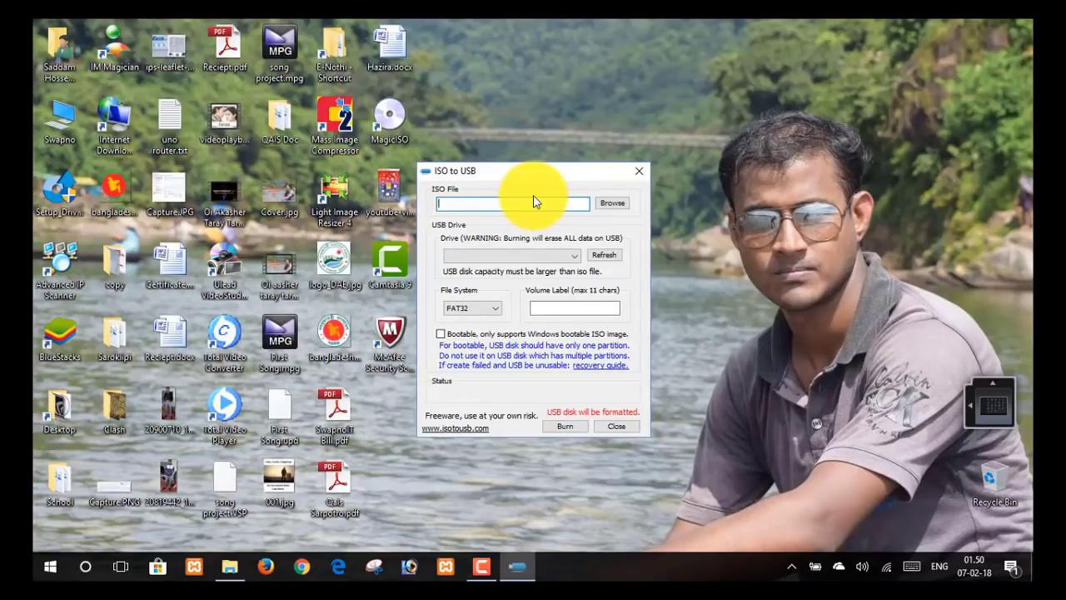
Switch to File Explorer, check the WIN10PRO (I:) USB drive among the computer's drives, and minimize the window
left_click(234, 570)
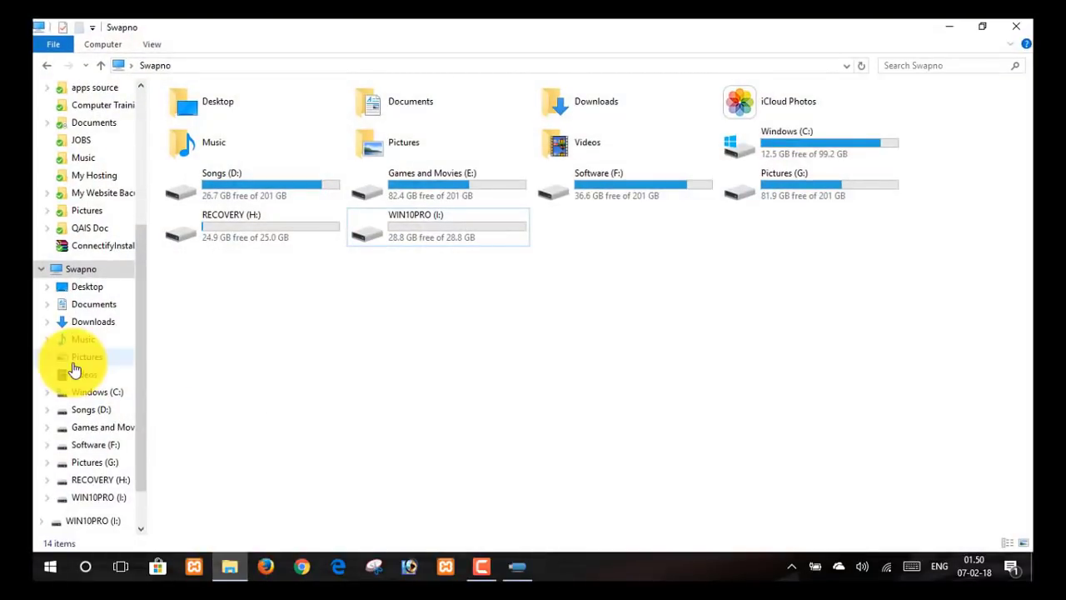
scroll(140, 367, "down", 1)
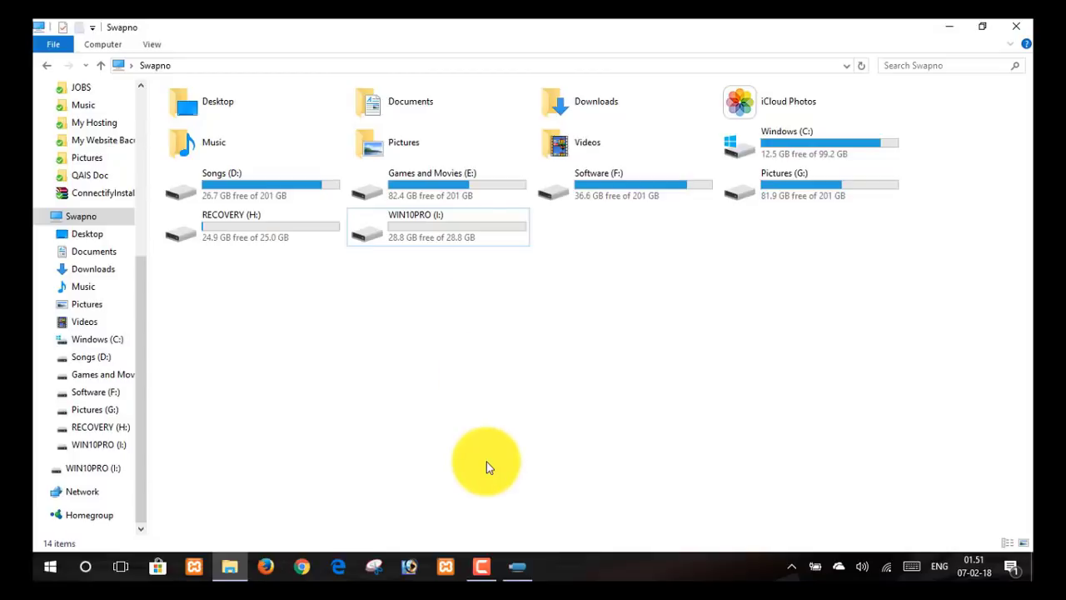
mouse_move(517, 575)
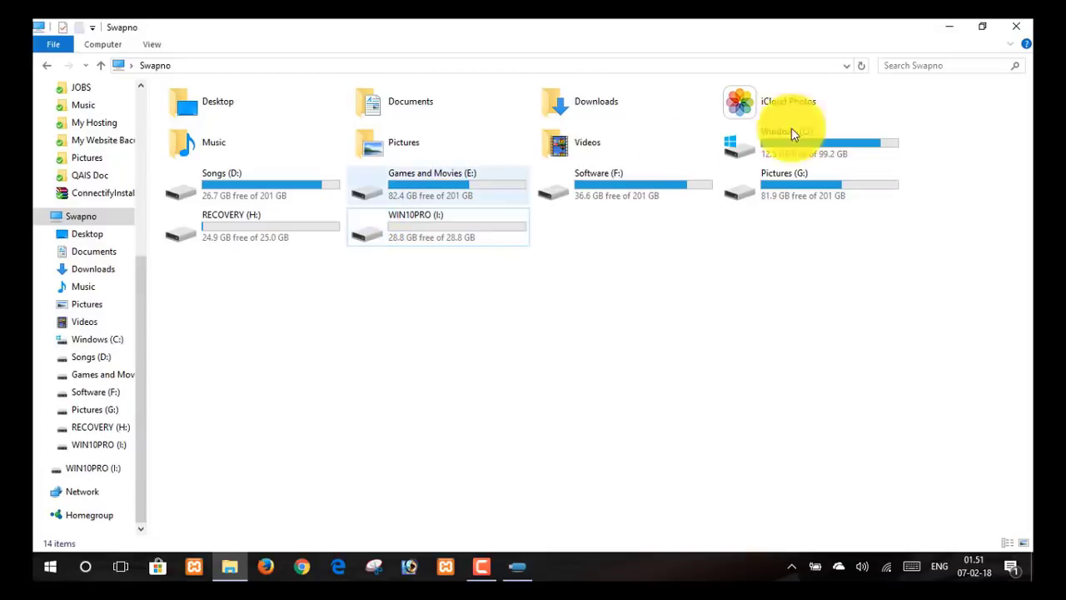
left_click(947, 31)
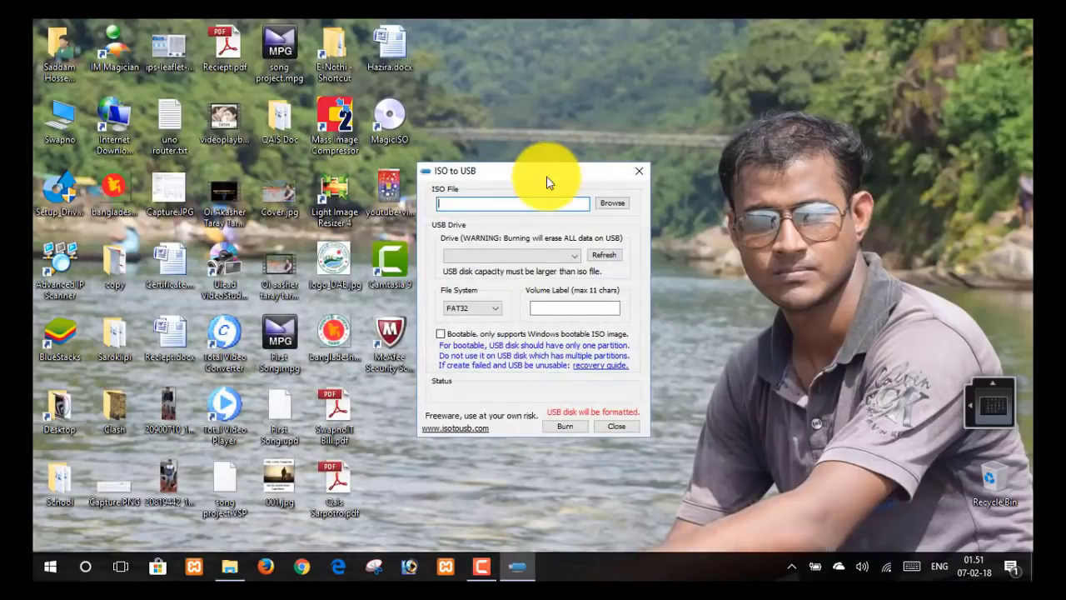
Start choosing the ISO file in ISO to USB by browsing to the Software (F:) drive
left_click_drag(548, 177, 578, 140)
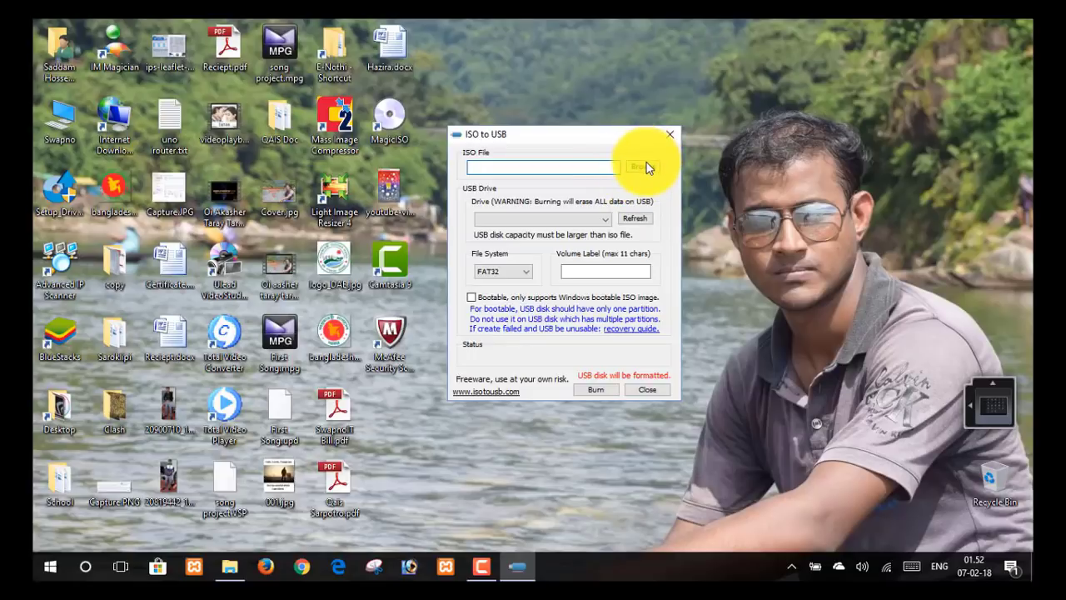
left_click(647, 168)
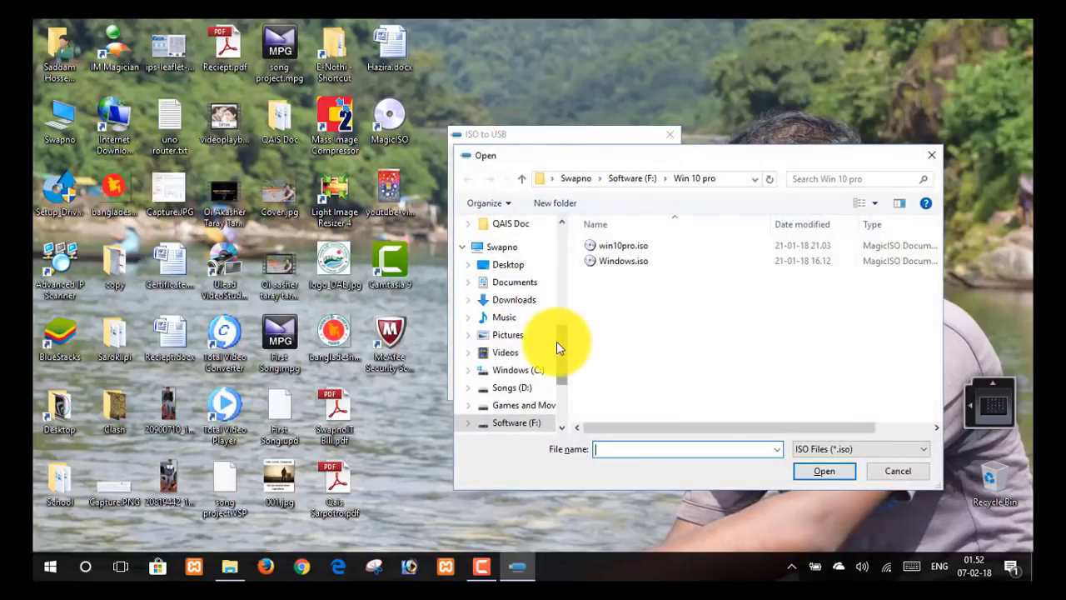
left_click_drag(560, 345, 563, 364)
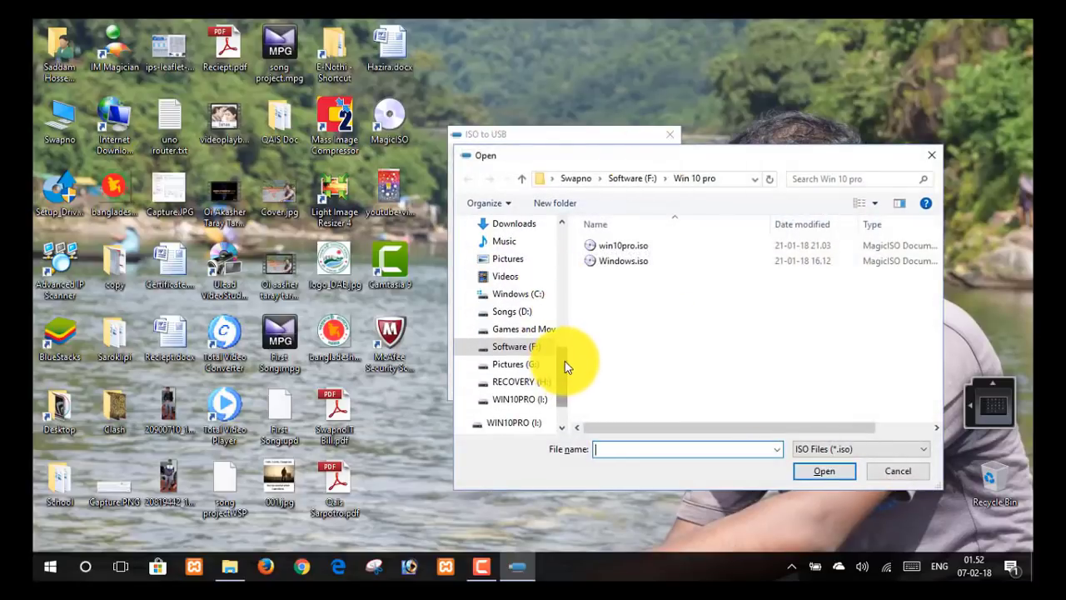
left_click(518, 348)
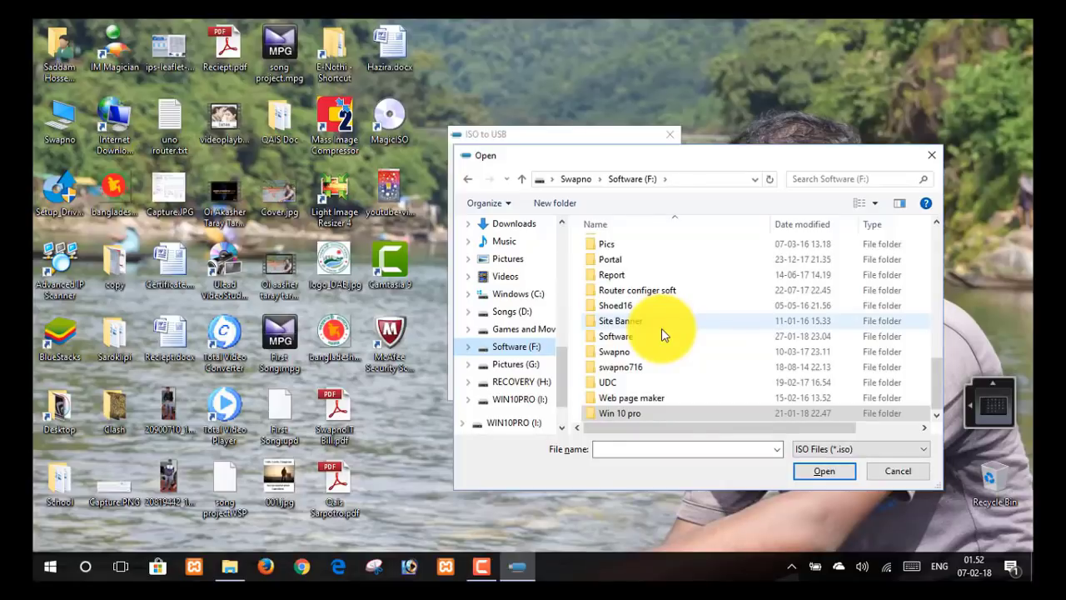
double_click(617, 336)
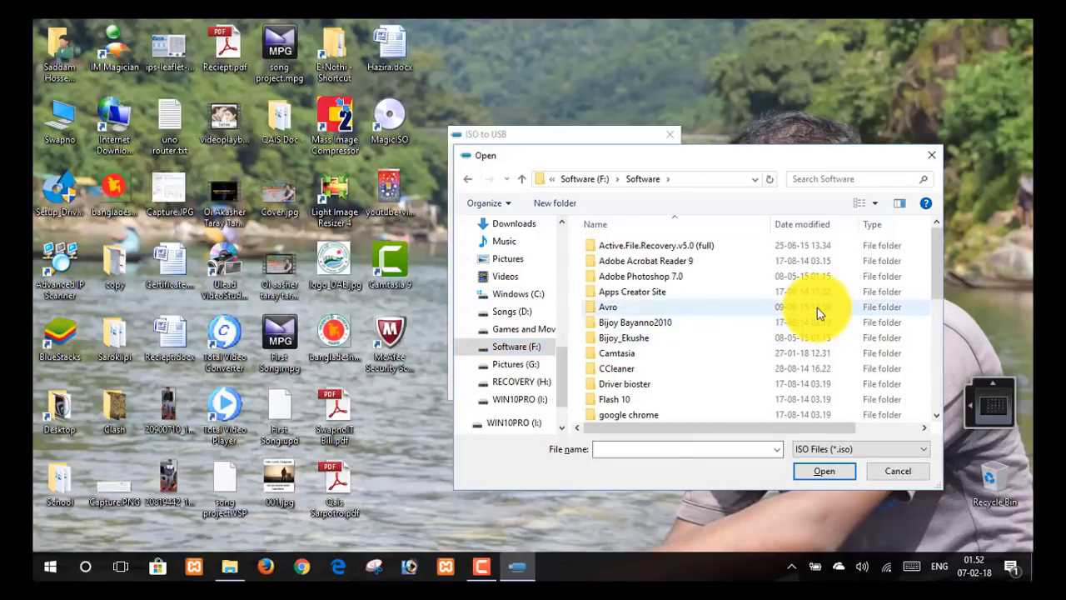
mouse_move(940, 277)
left_mouse_down()
mouse_move(937, 396)
mouse_move(944, 280)
left_mouse_up()
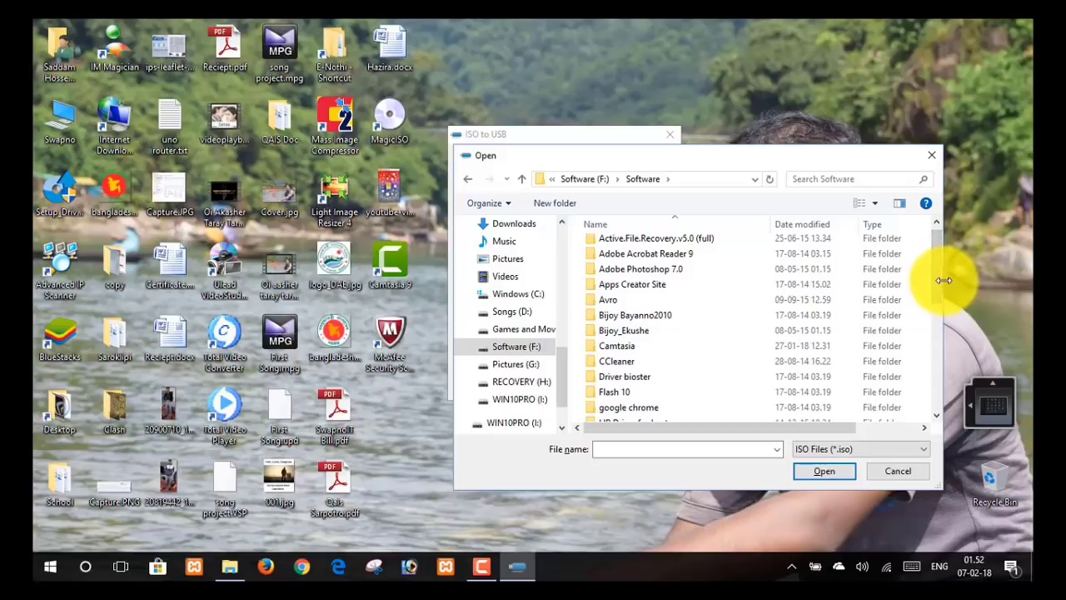
left_click(570, 175)
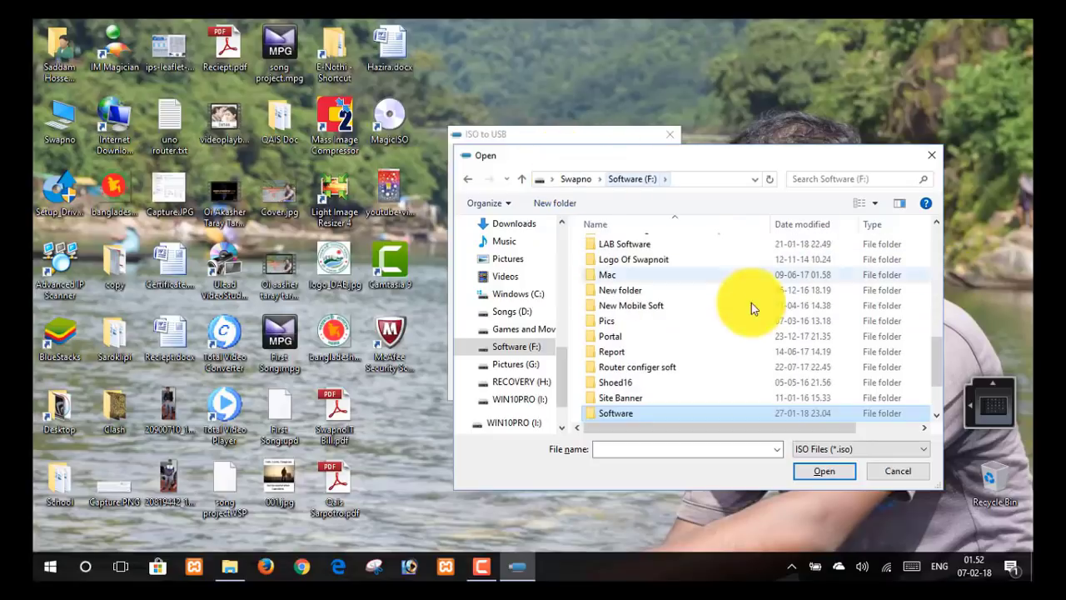
Load the ISO image from Desktop F\PRINCESOFTWARE\My Software\7 iso my ultimate on the F: drive
left_click_drag(934, 353, 936, 272)
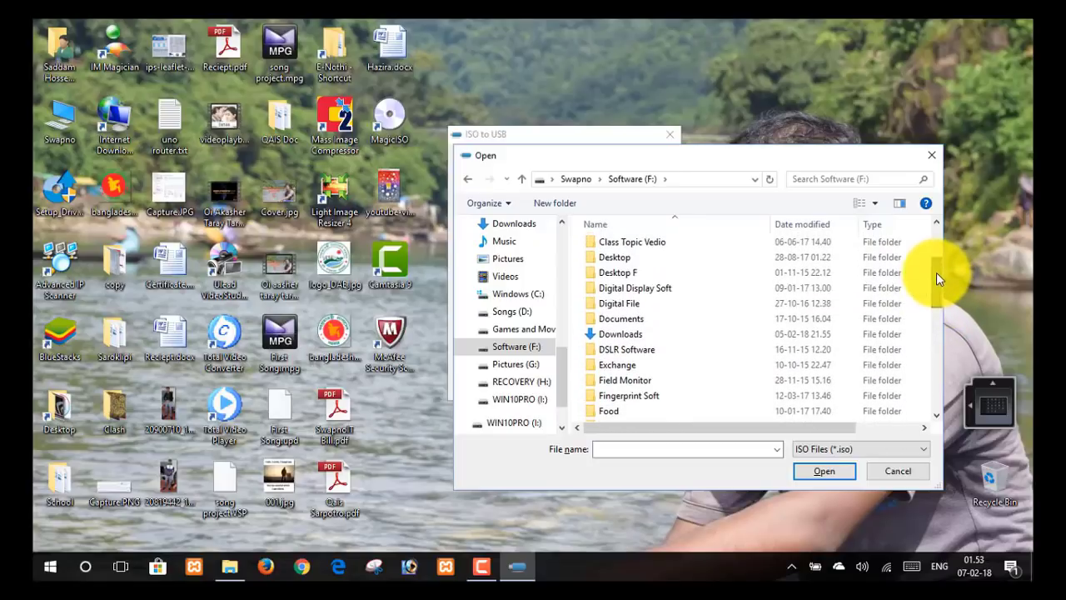
double_click(622, 277)
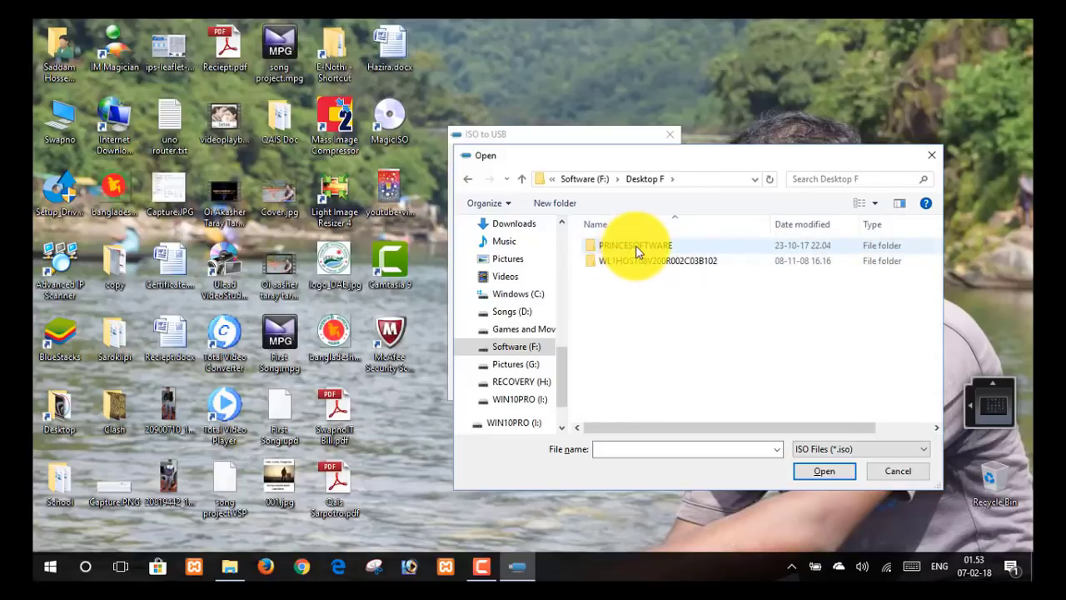
double_click(637, 248)
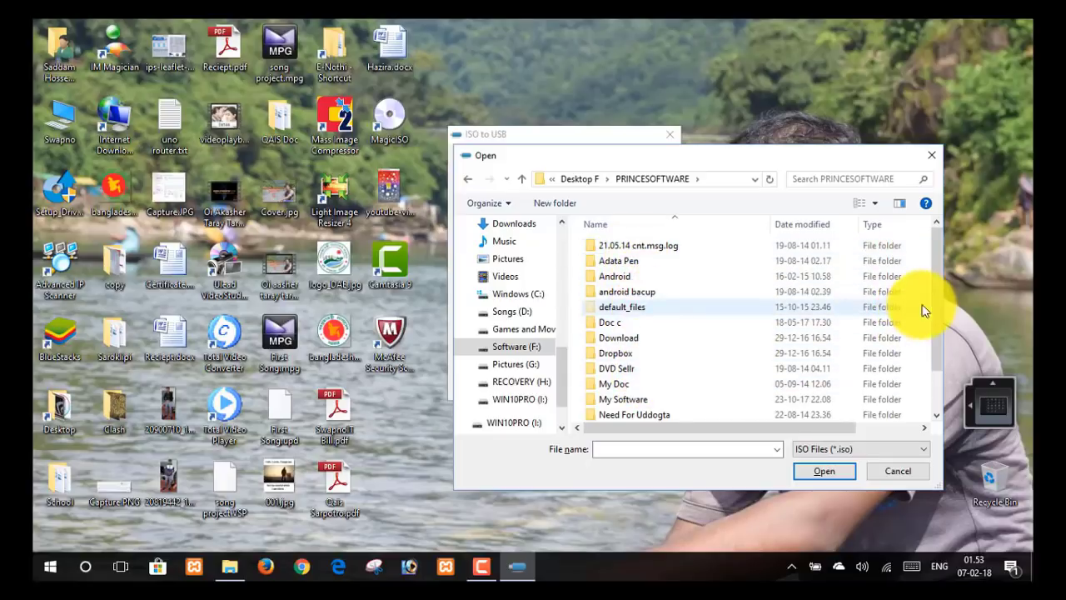
double_click(629, 399)
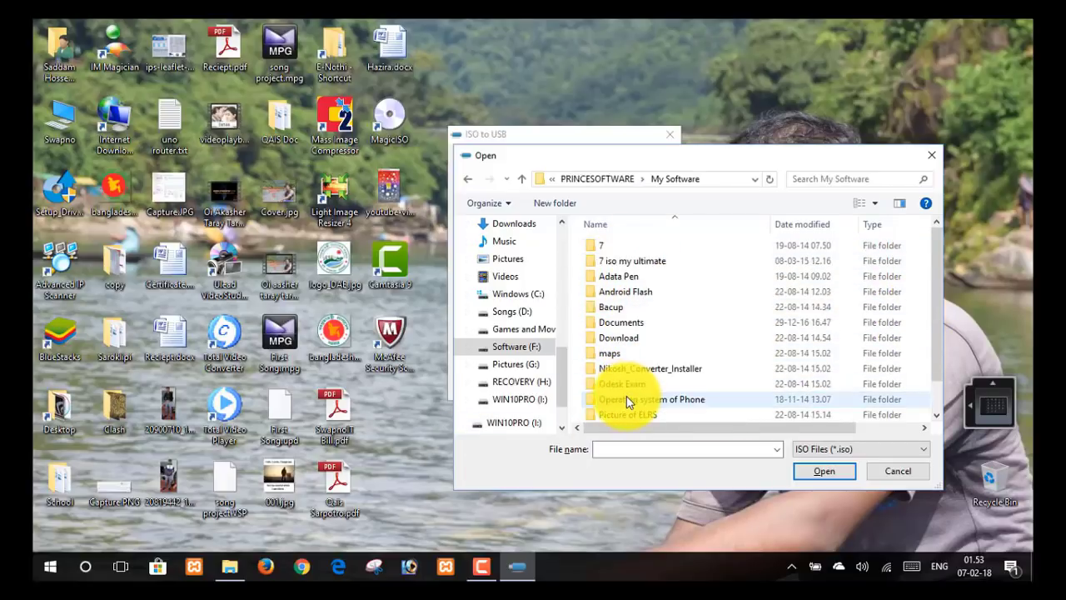
double_click(628, 263)
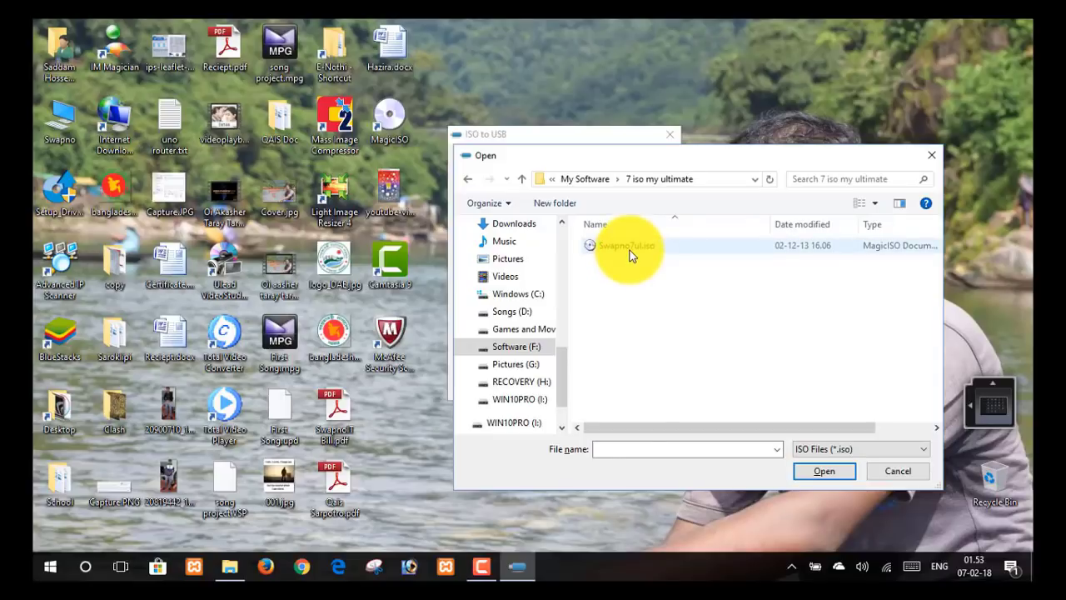
left_click(629, 246)
left_click(808, 466)
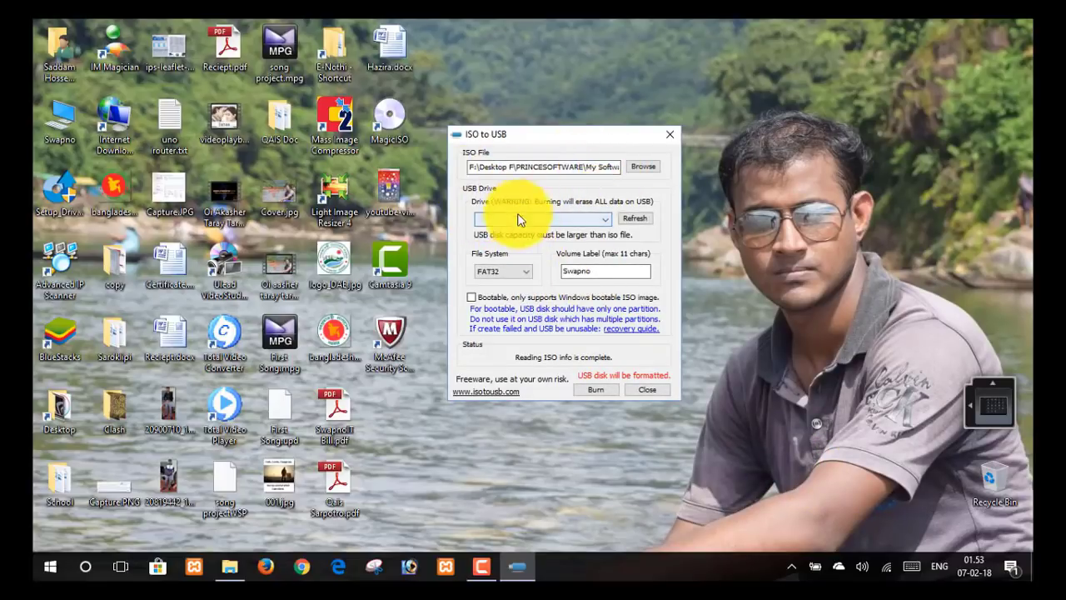
Select I: [28.89 GB] as the target USB drive and enable the bootable option for the Windows image
left_click(623, 222)
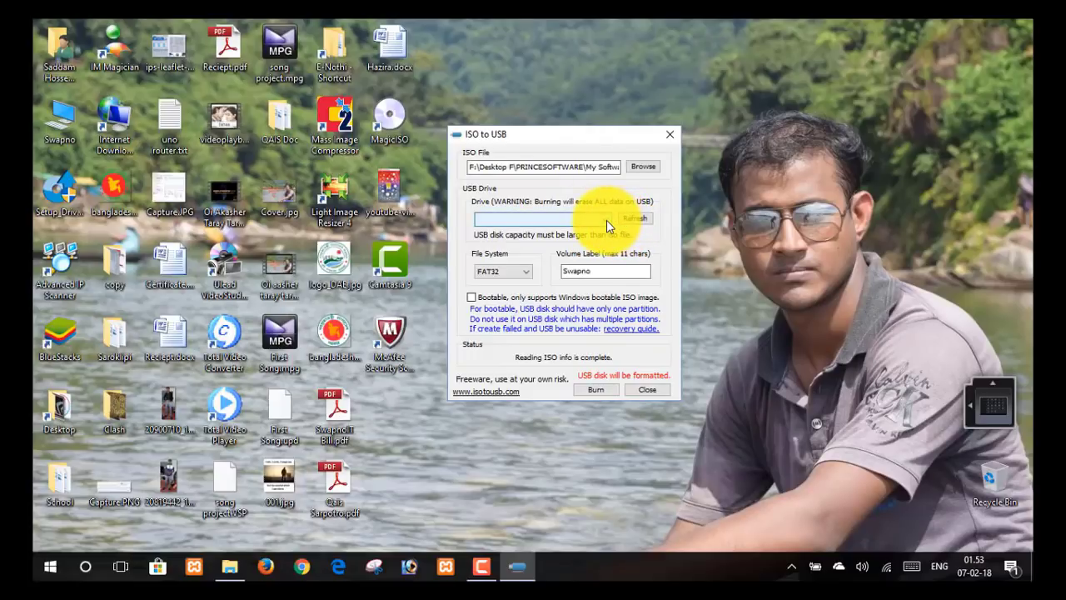
left_click(606, 220)
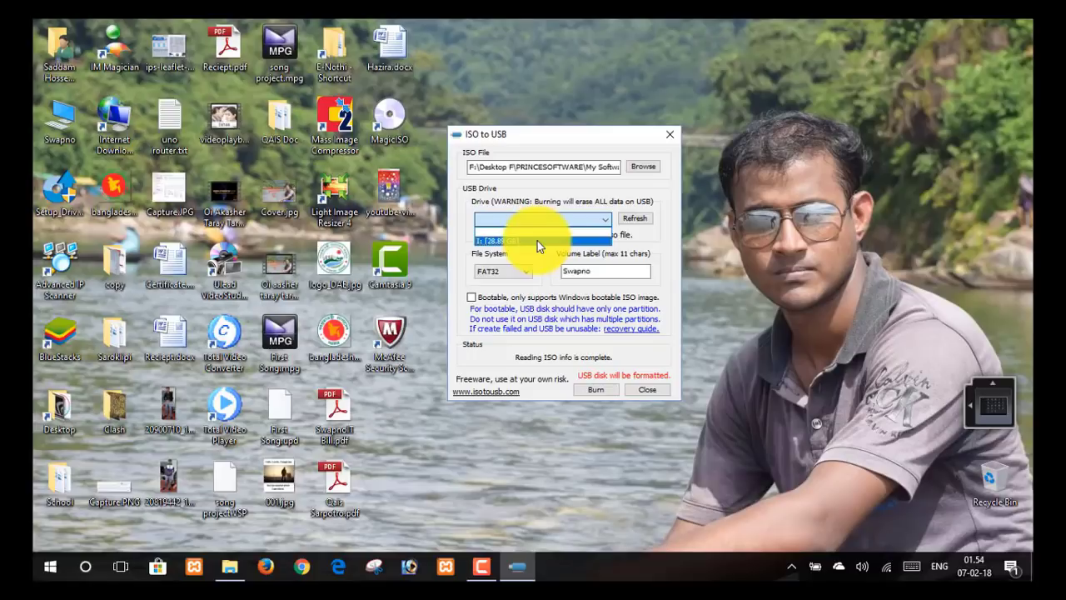
left_click(537, 240)
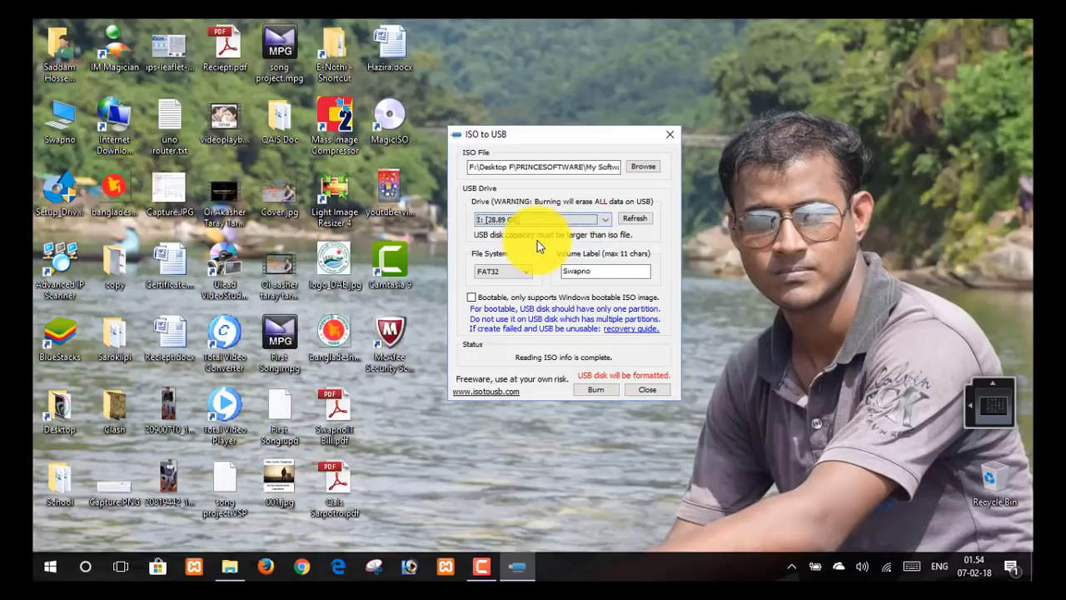
left_click(594, 271)
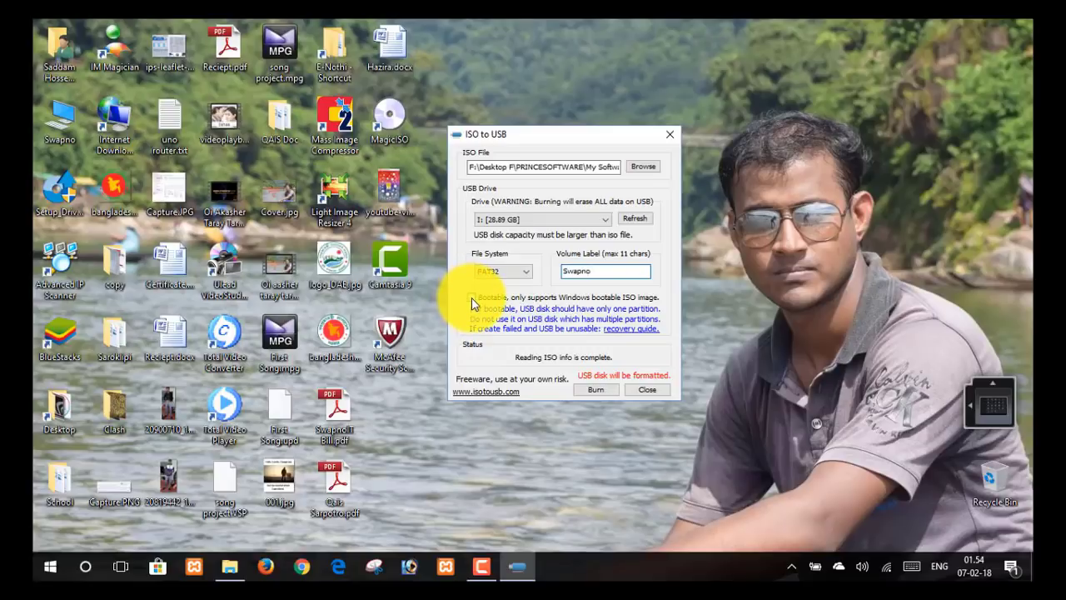
left_click(472, 300)
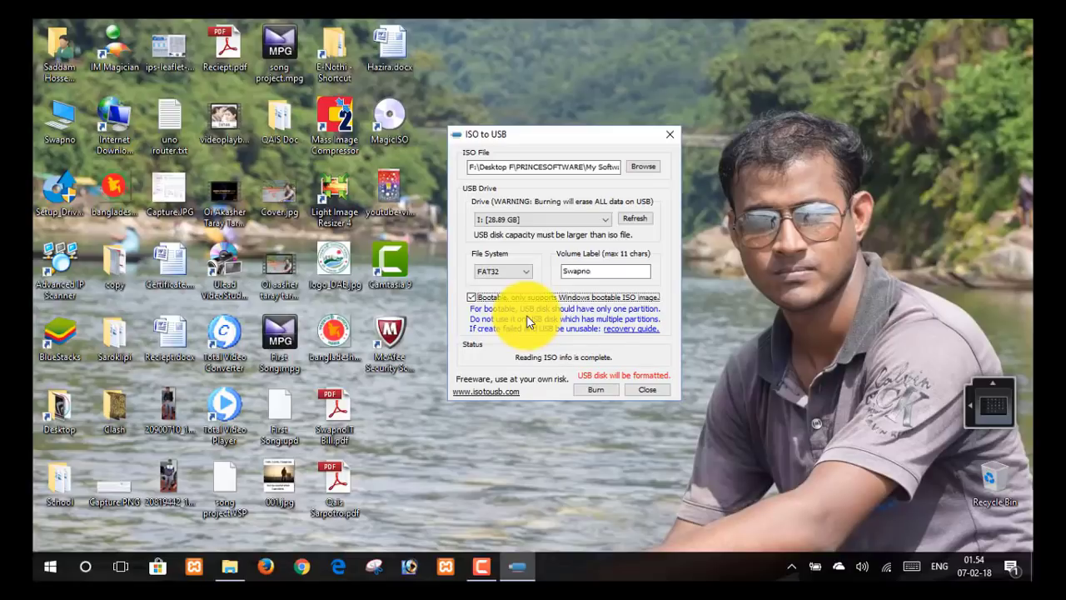
Burn the ISO image to the USB drive, accepting that the disk is formatted, and close ISO to USB when finished
left_click(601, 388)
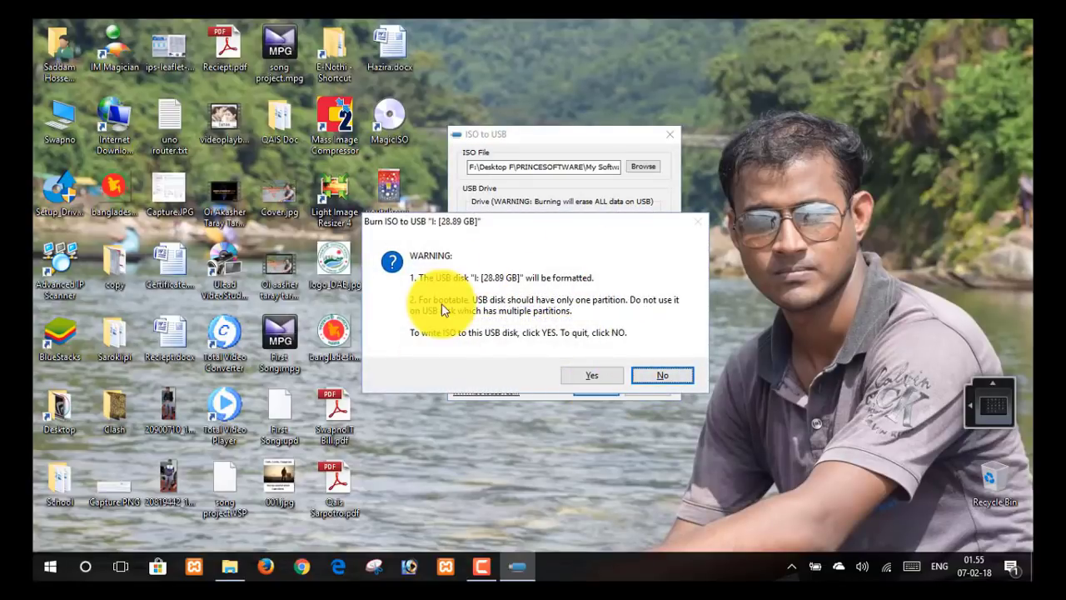
left_click(585, 374)
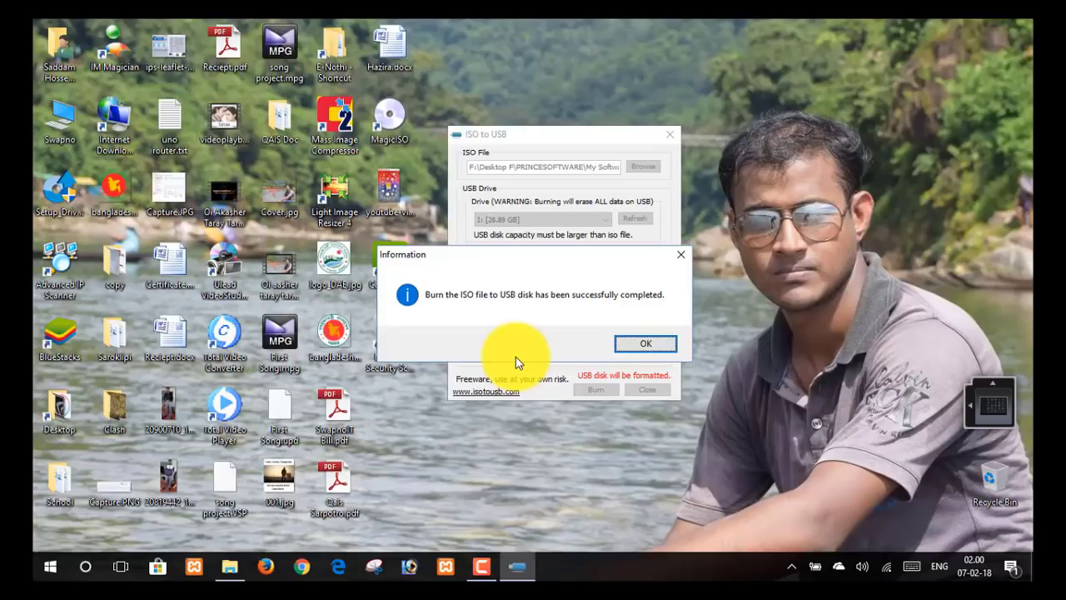
left_click(627, 347)
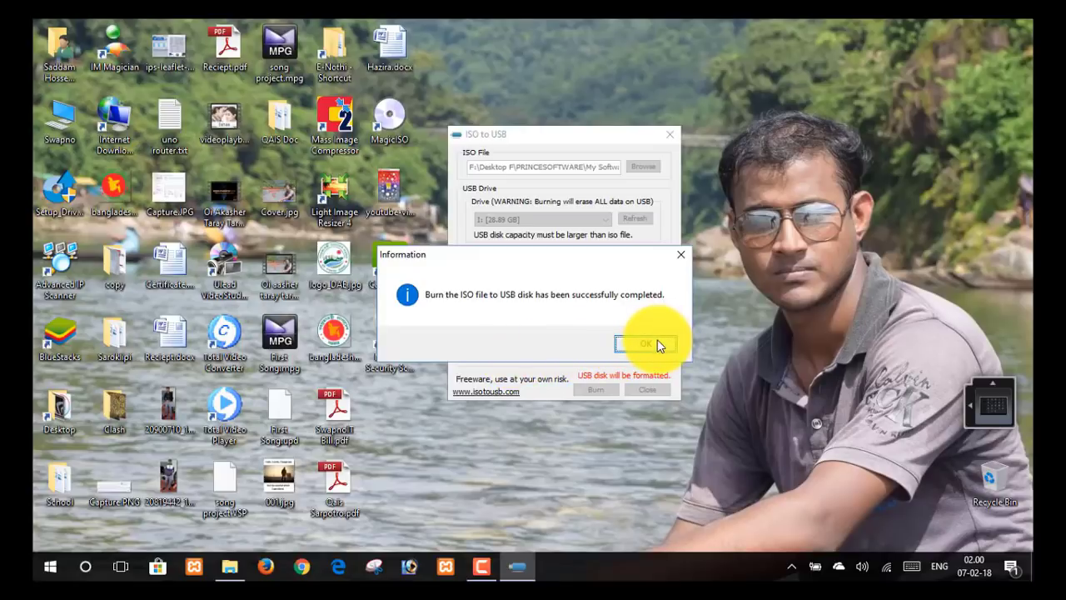
left_click(658, 341)
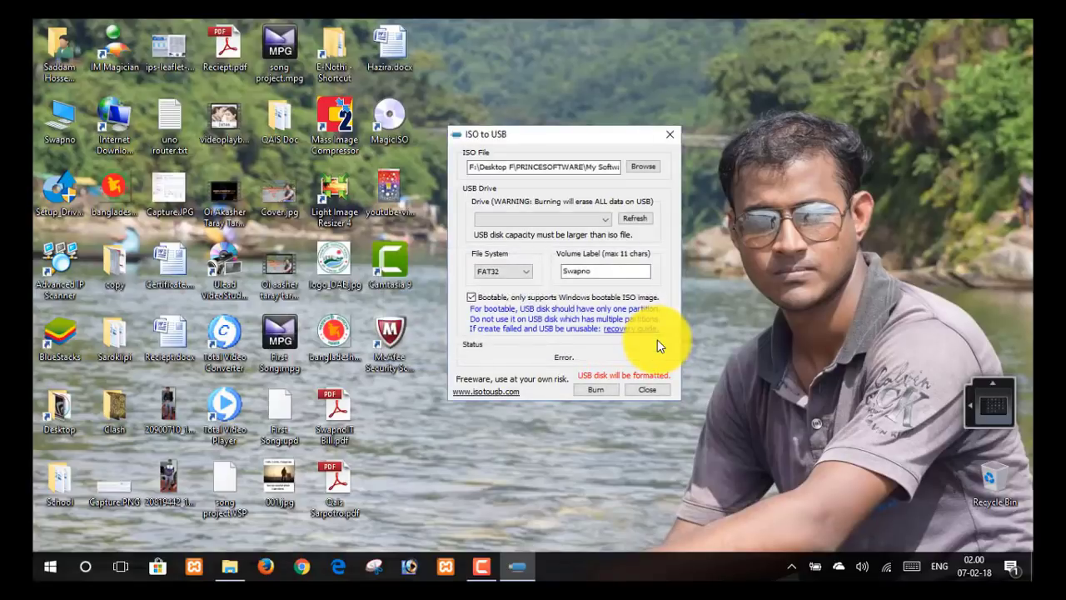
left_click(669, 137)
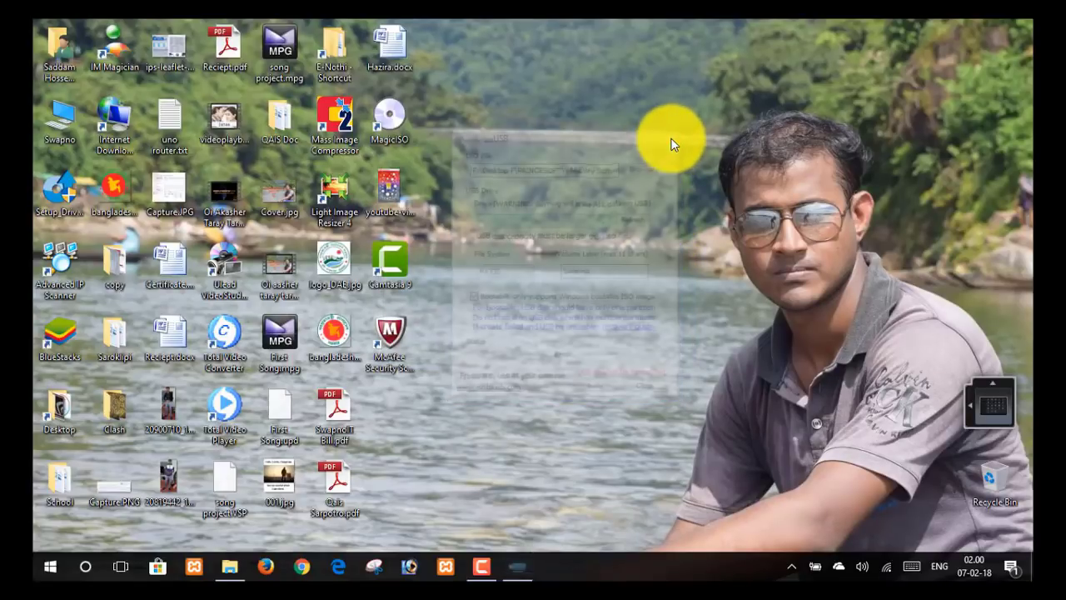
Switch to File Explorer, refresh the drive list, examine the files on the burned I: drive, and close the window
left_click(230, 566)
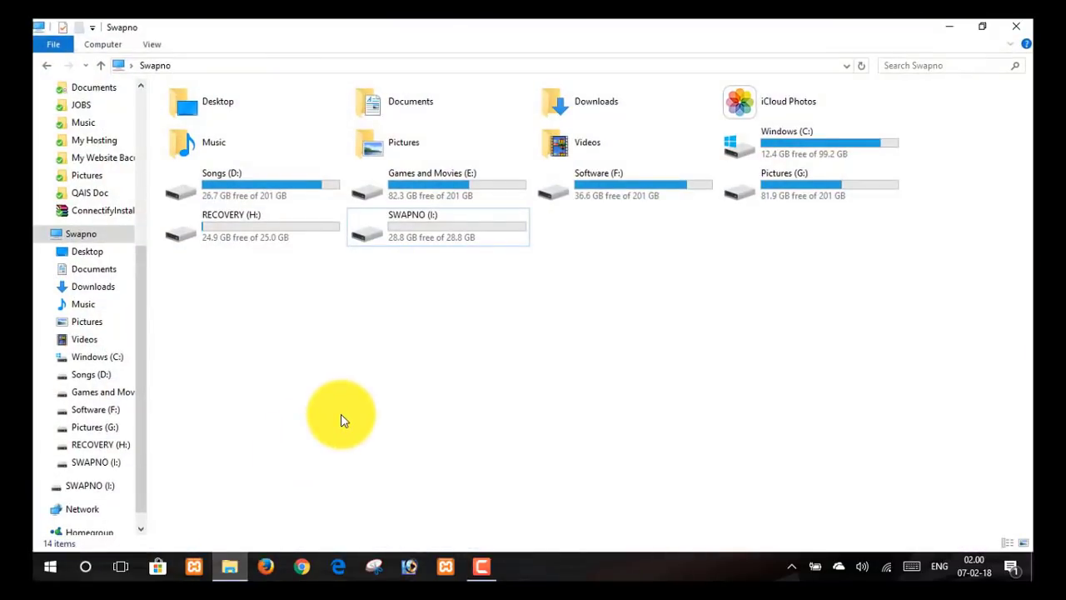
right_click(340, 421)
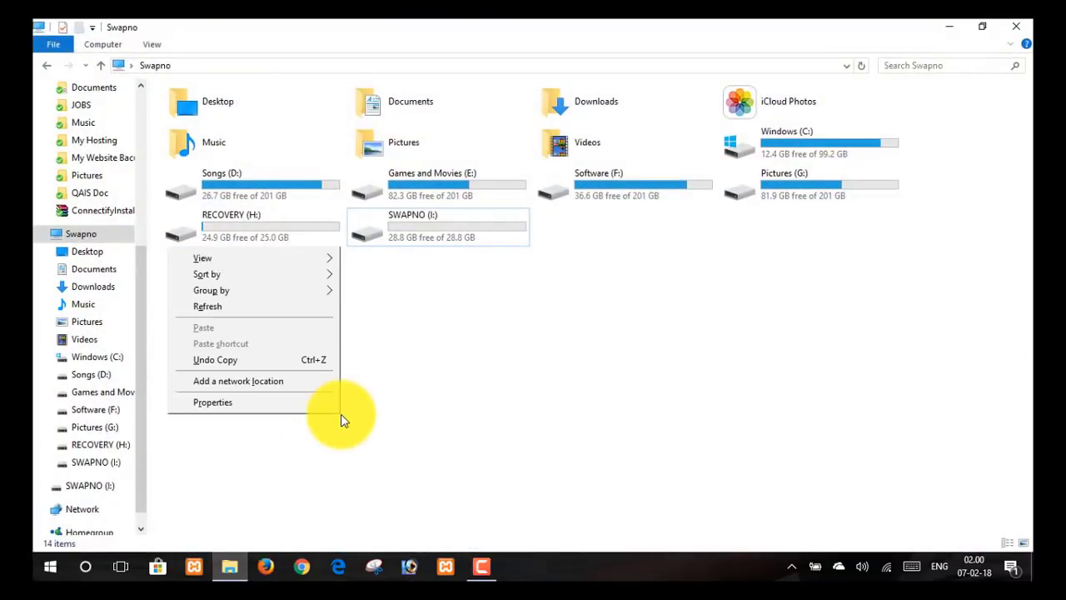
left_click(283, 307)
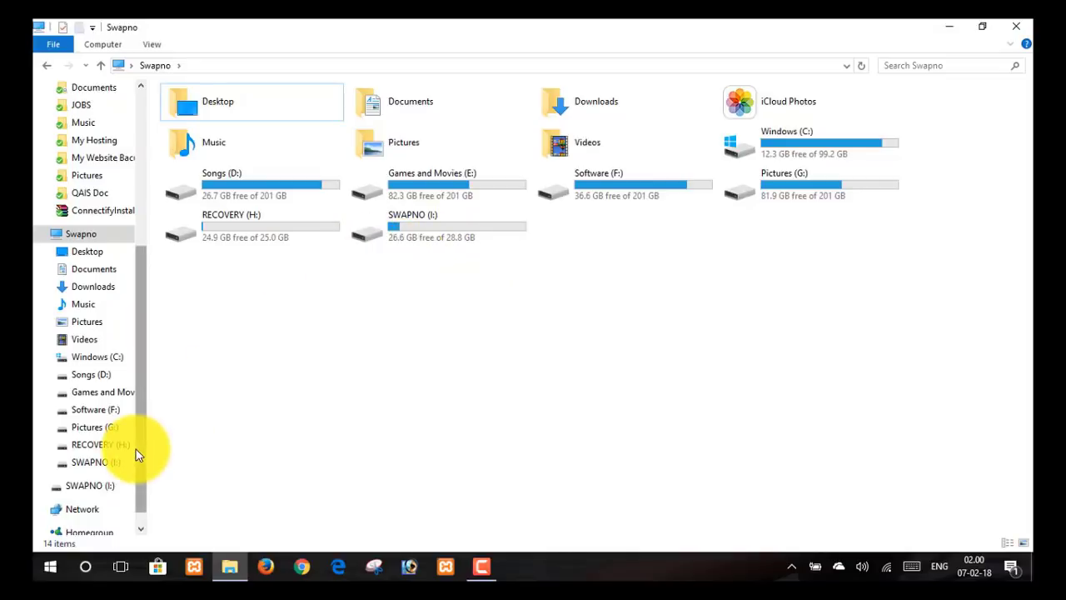
scroll(143, 453, "down", 1)
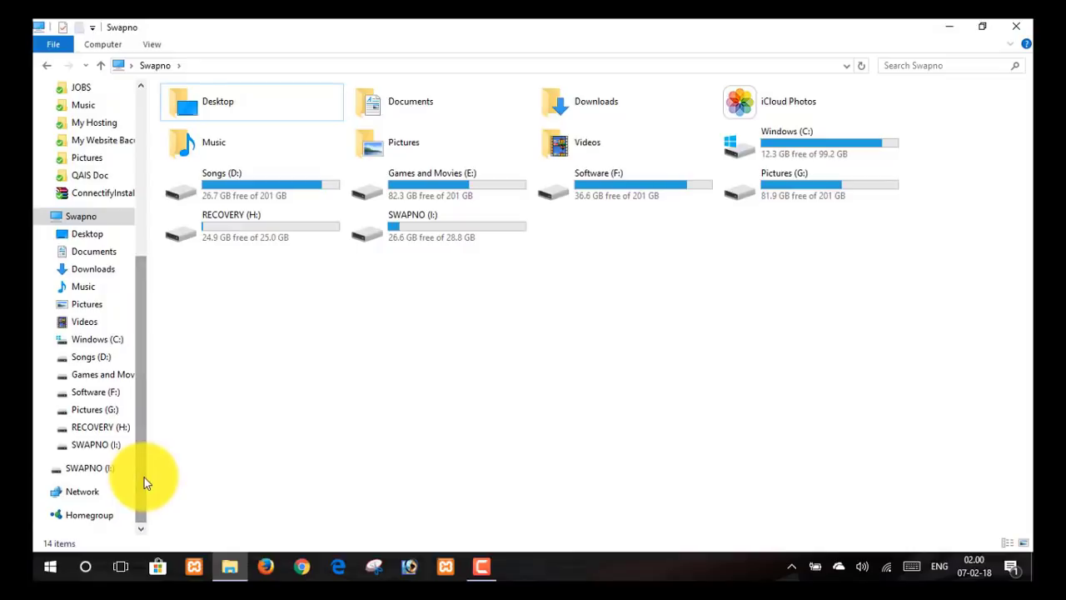
left_click(111, 447)
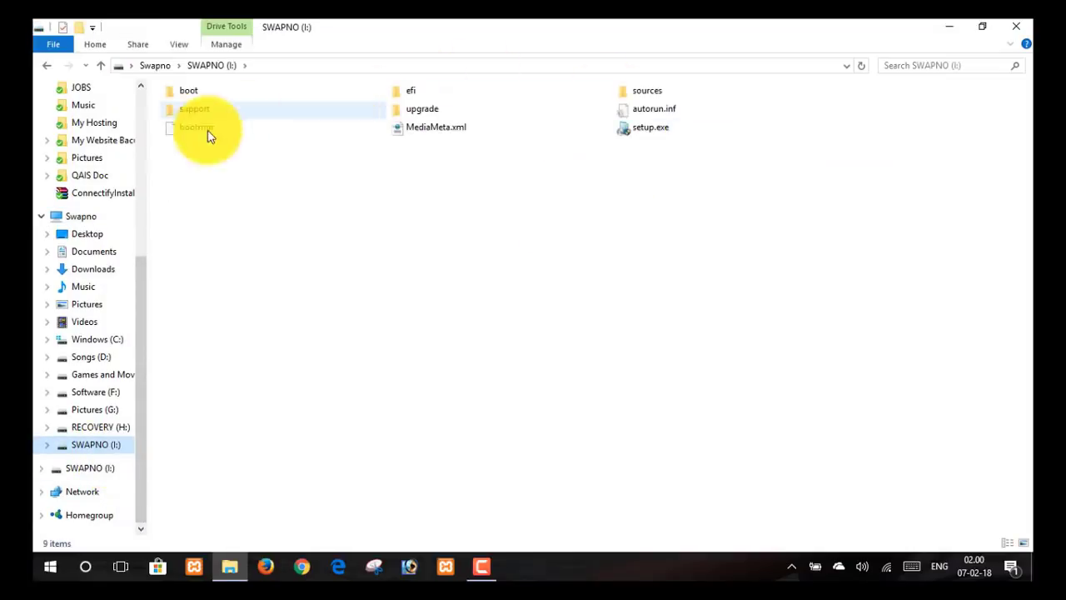
left_click(1013, 31)
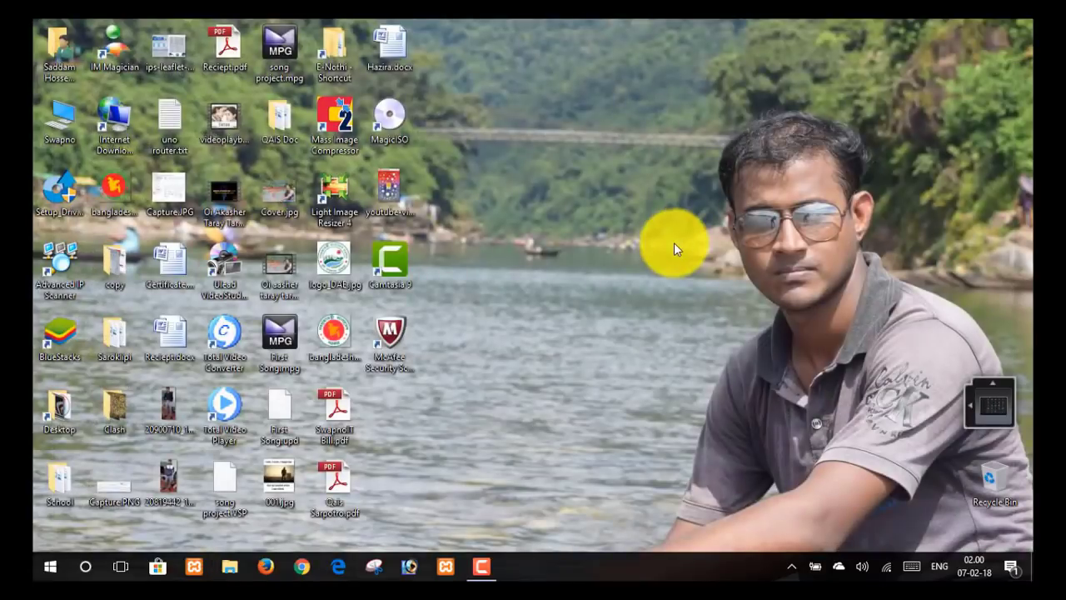